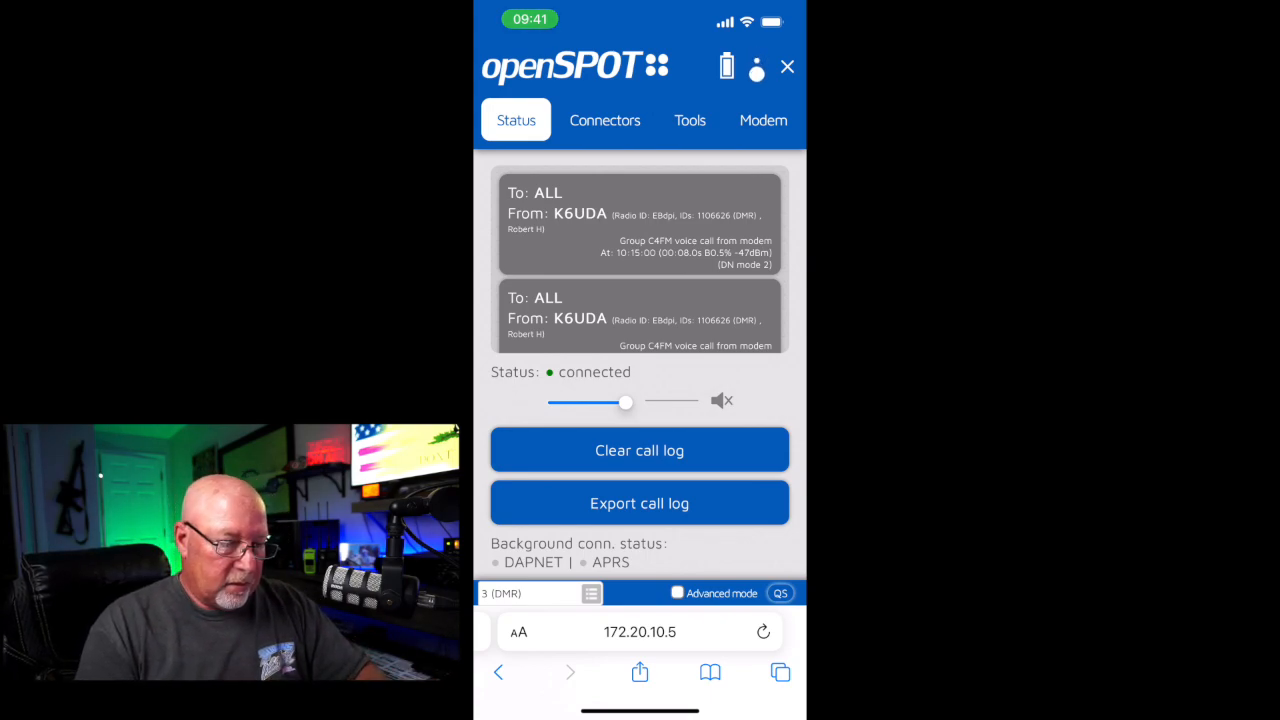
Review the Connectors page and start the Quick Setup wizard from the bottom bar
left_click(605, 120)
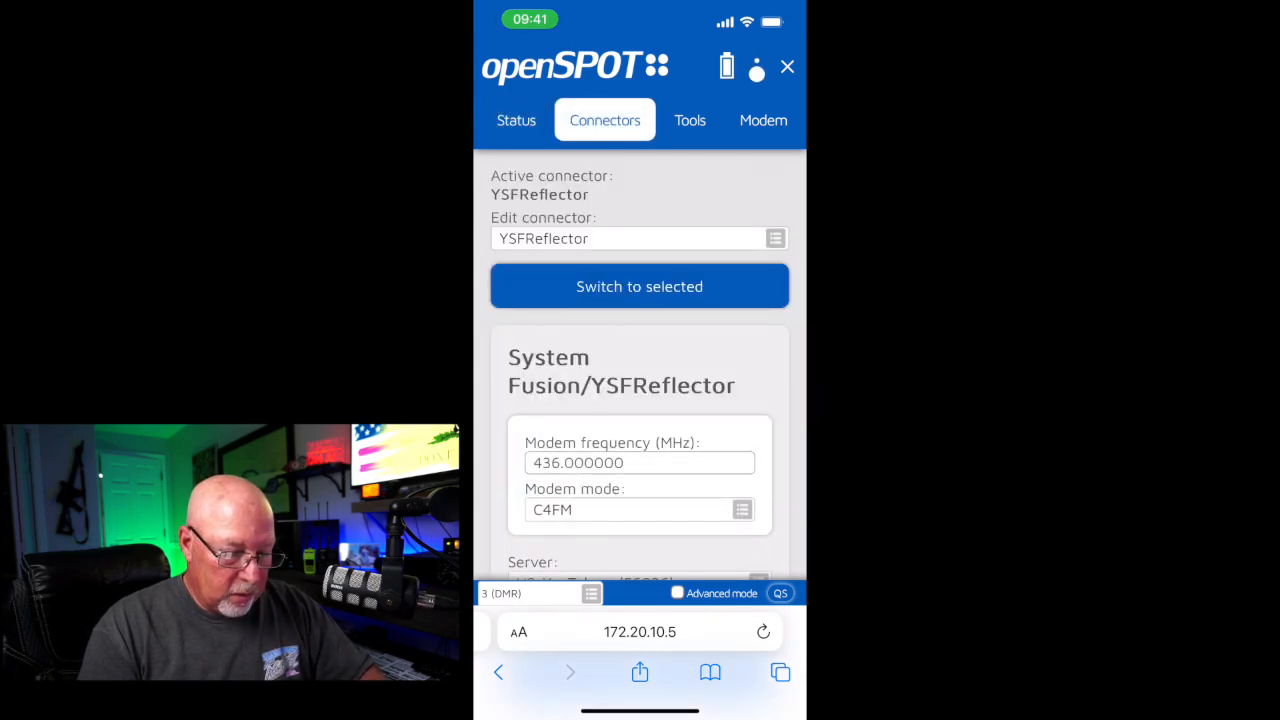
scroll(640, 400, "down", 3)
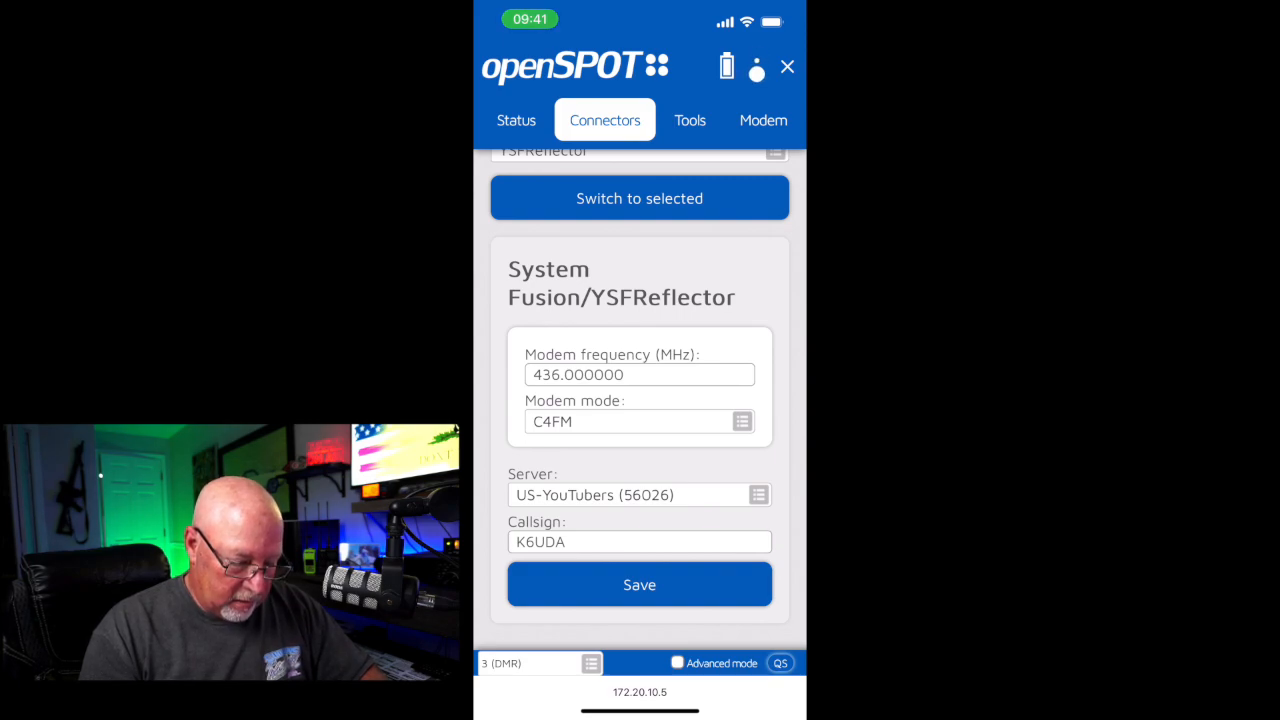
left_click(780, 663)
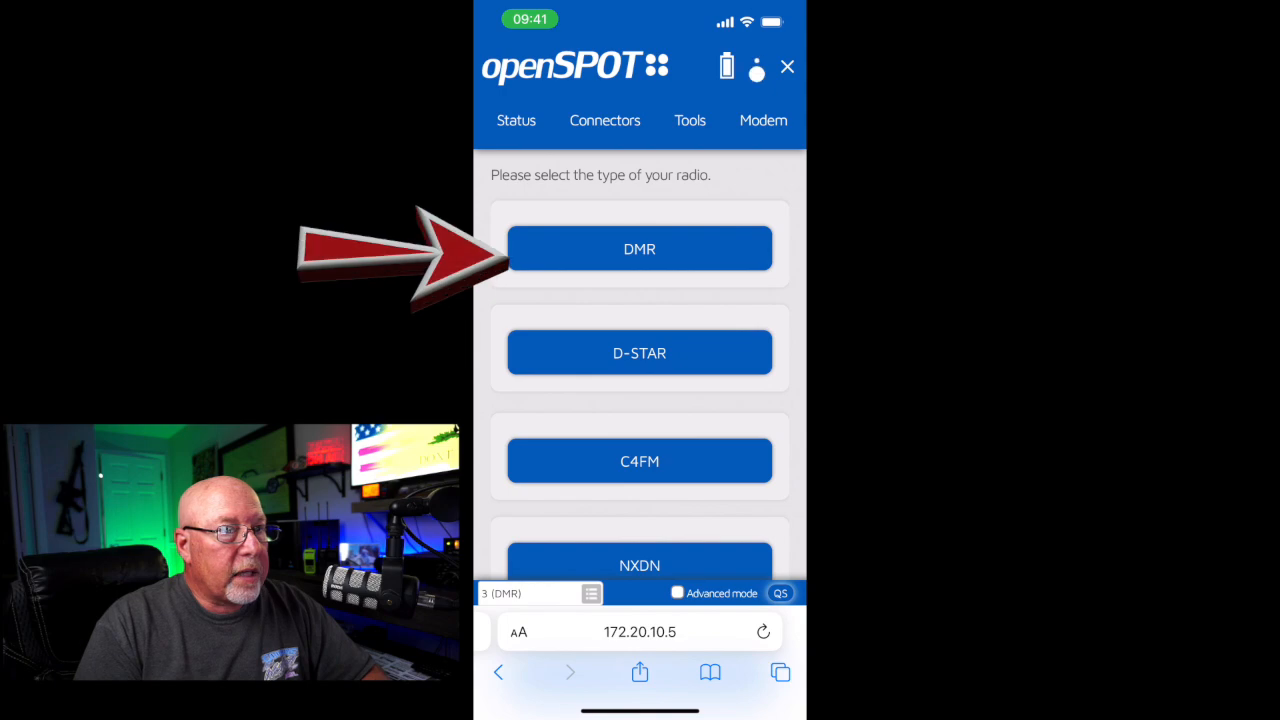
Choose DMR as the radio and connect it to YSFReflector US-YouTubers (56026)
left_click(639, 249)
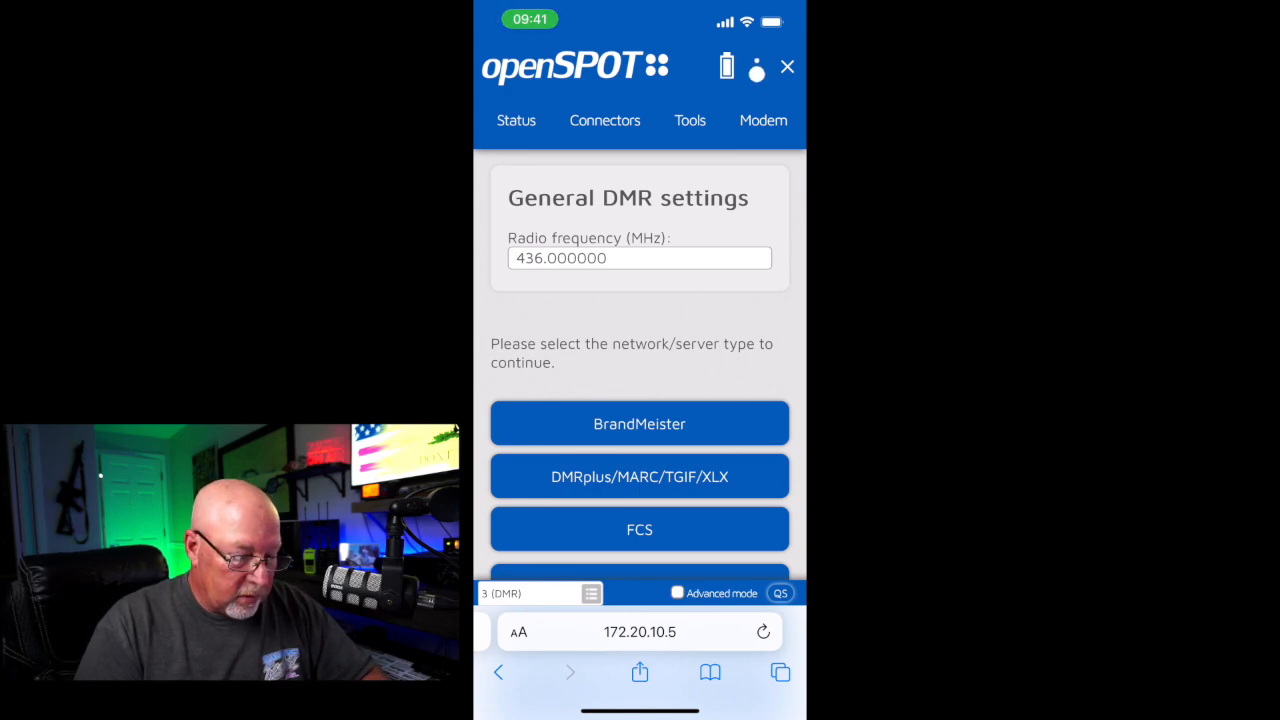
left_click(639, 529)
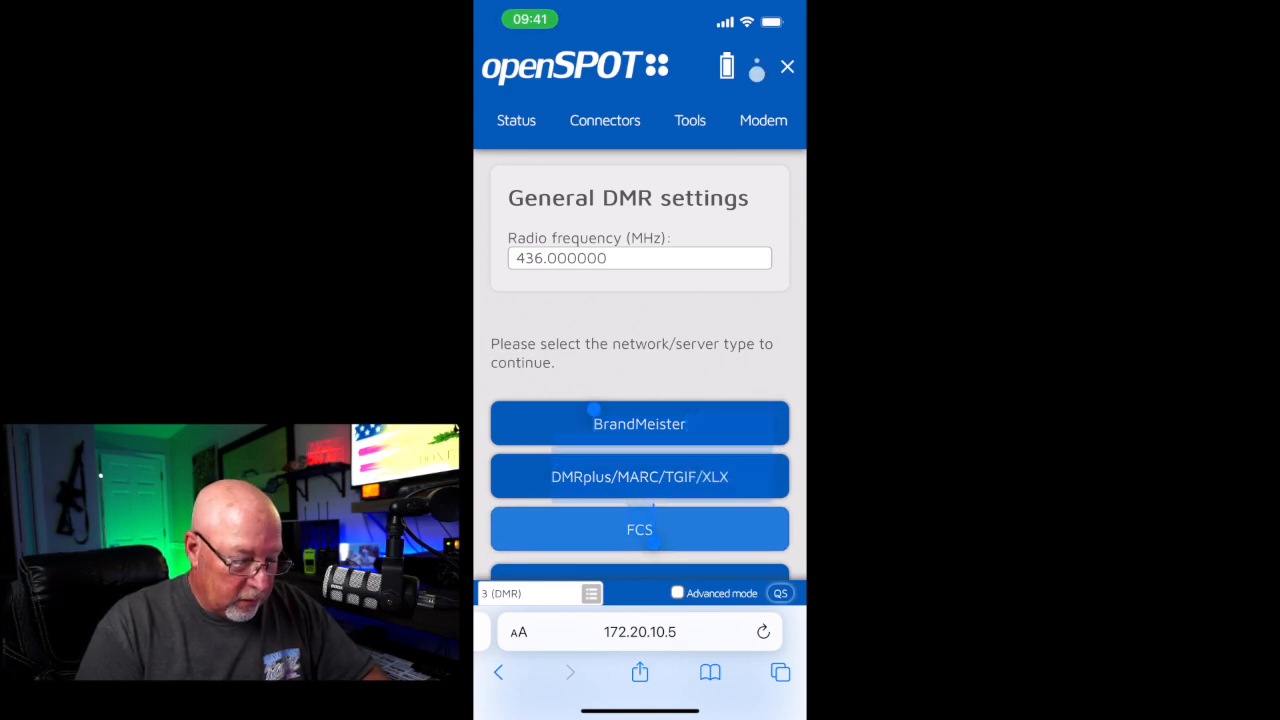
scroll(639, 450, "down", 5)
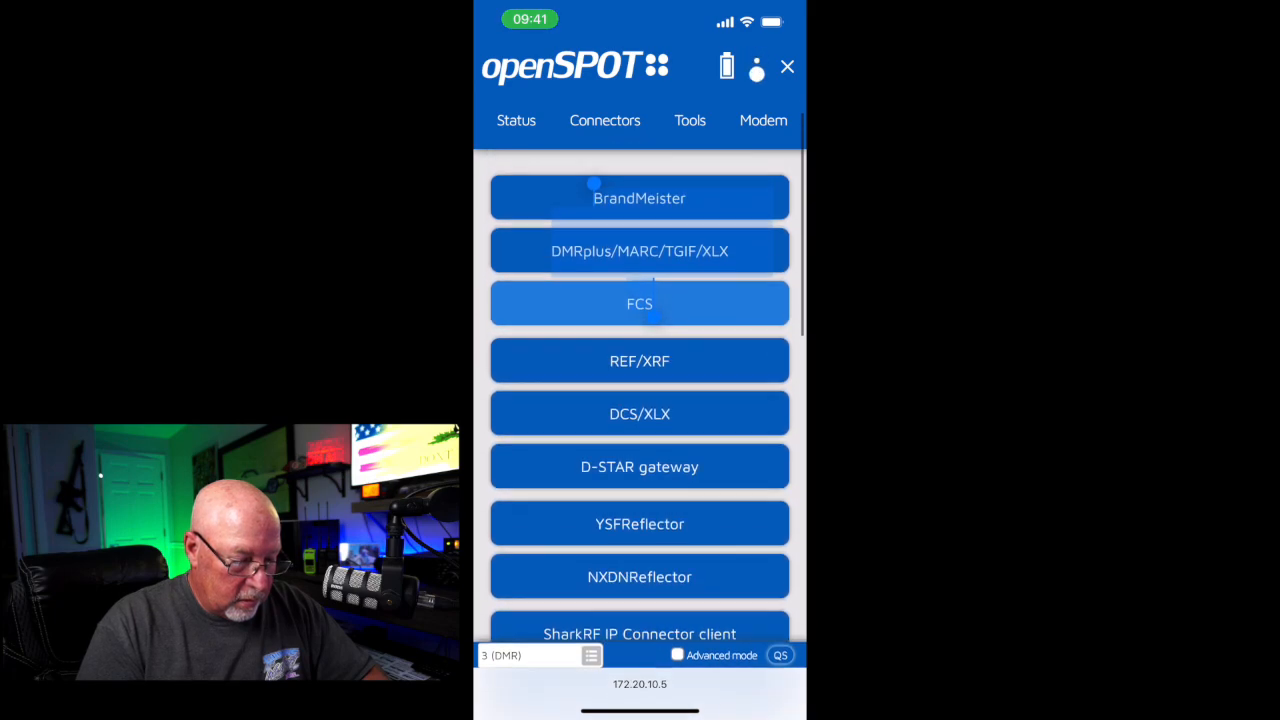
scroll(639, 400, "down", 3)
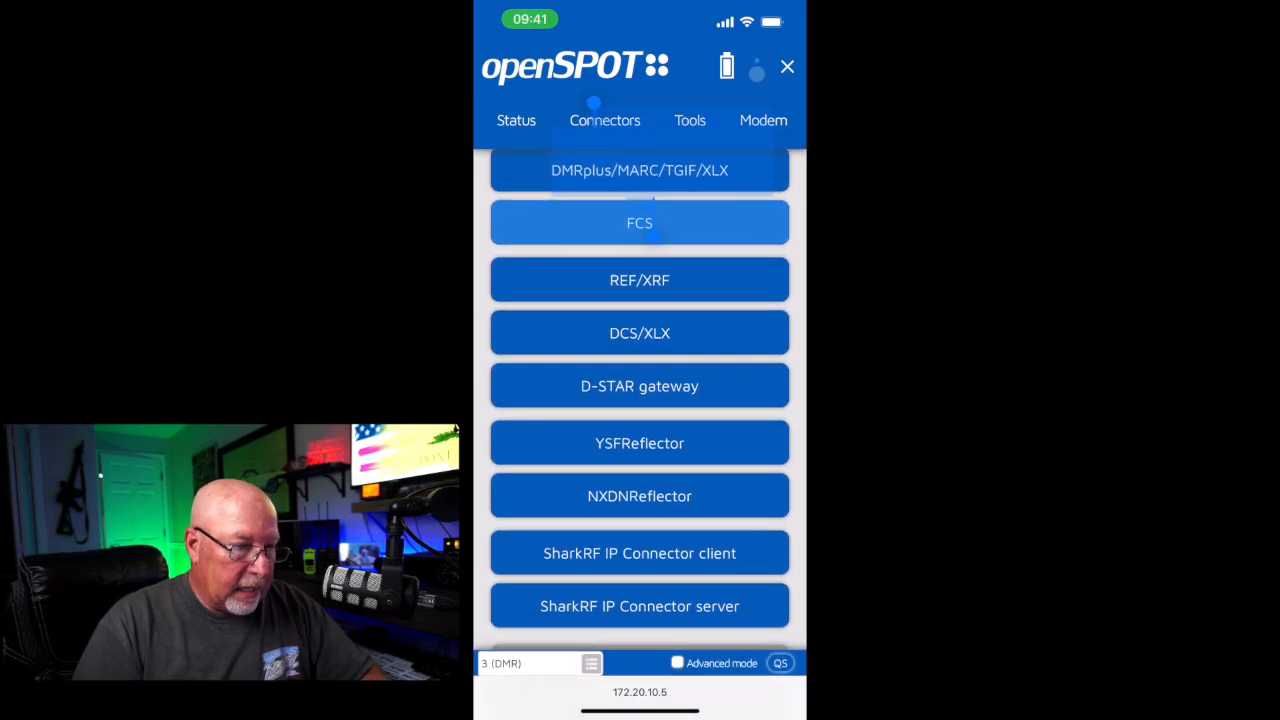
scroll(639, 400, "down", 2)
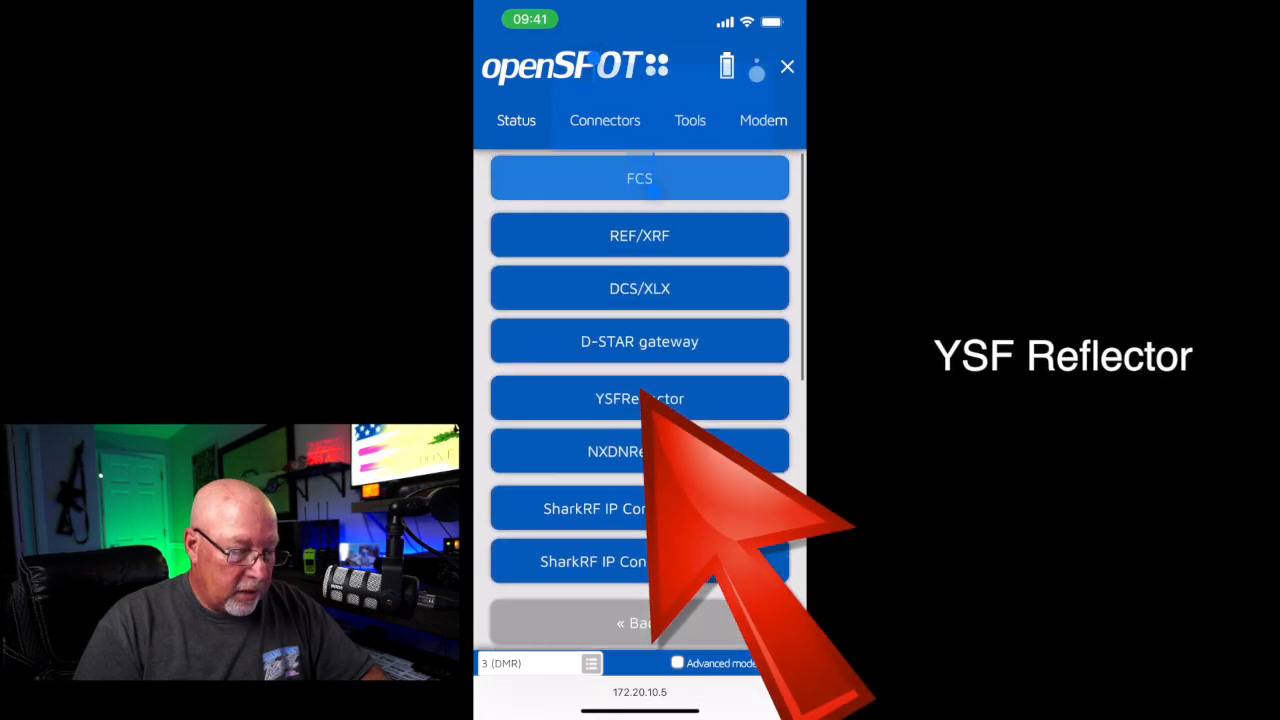
scroll(639, 400, "up", 2)
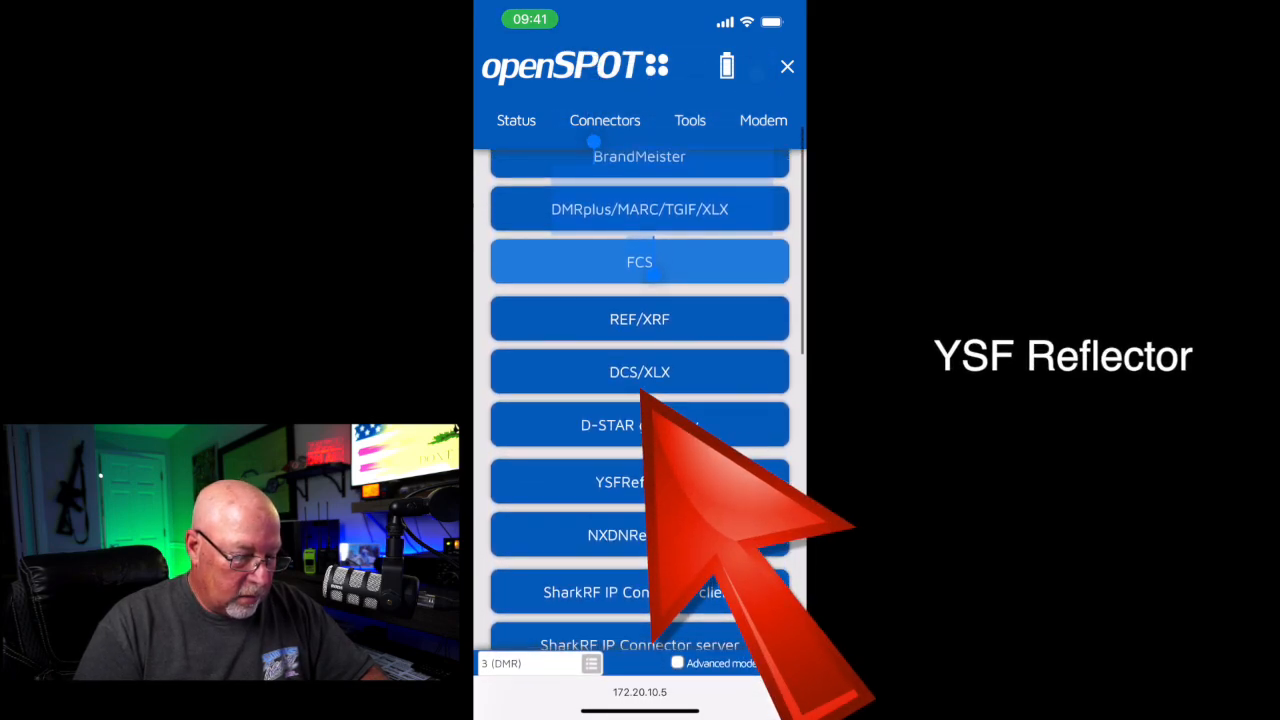
left_click(505, 480)
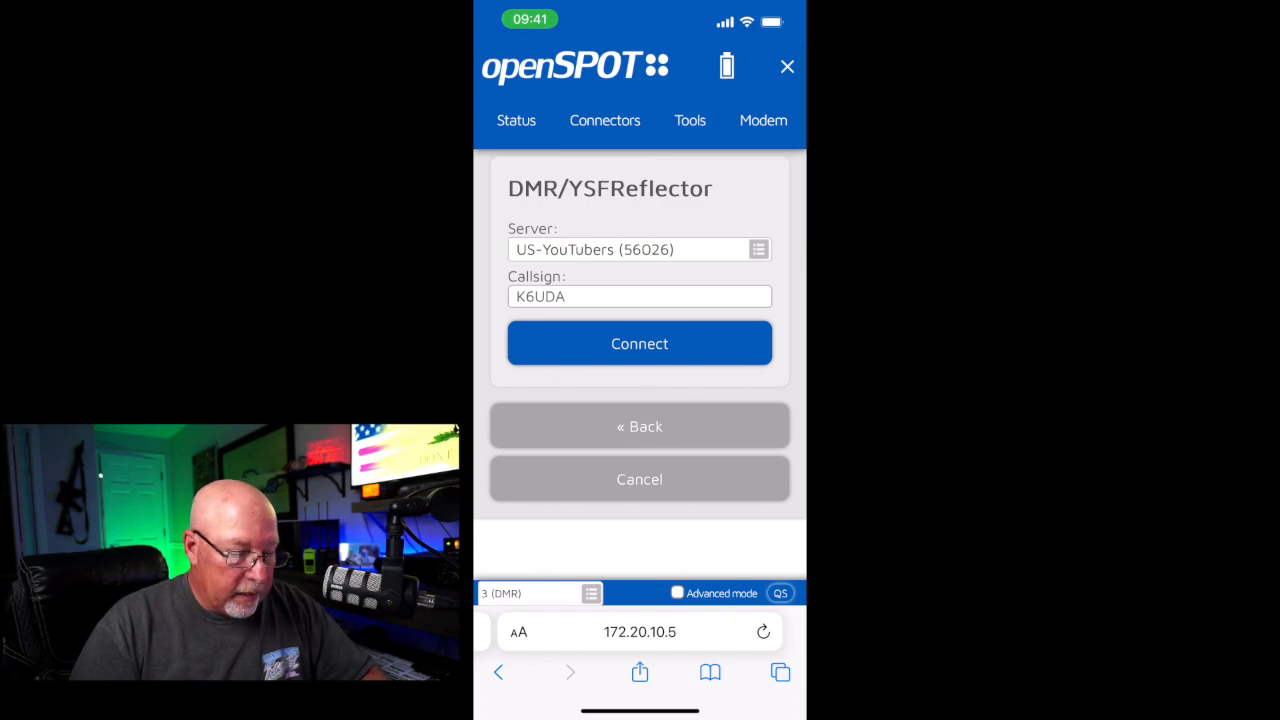
left_click(639, 343)
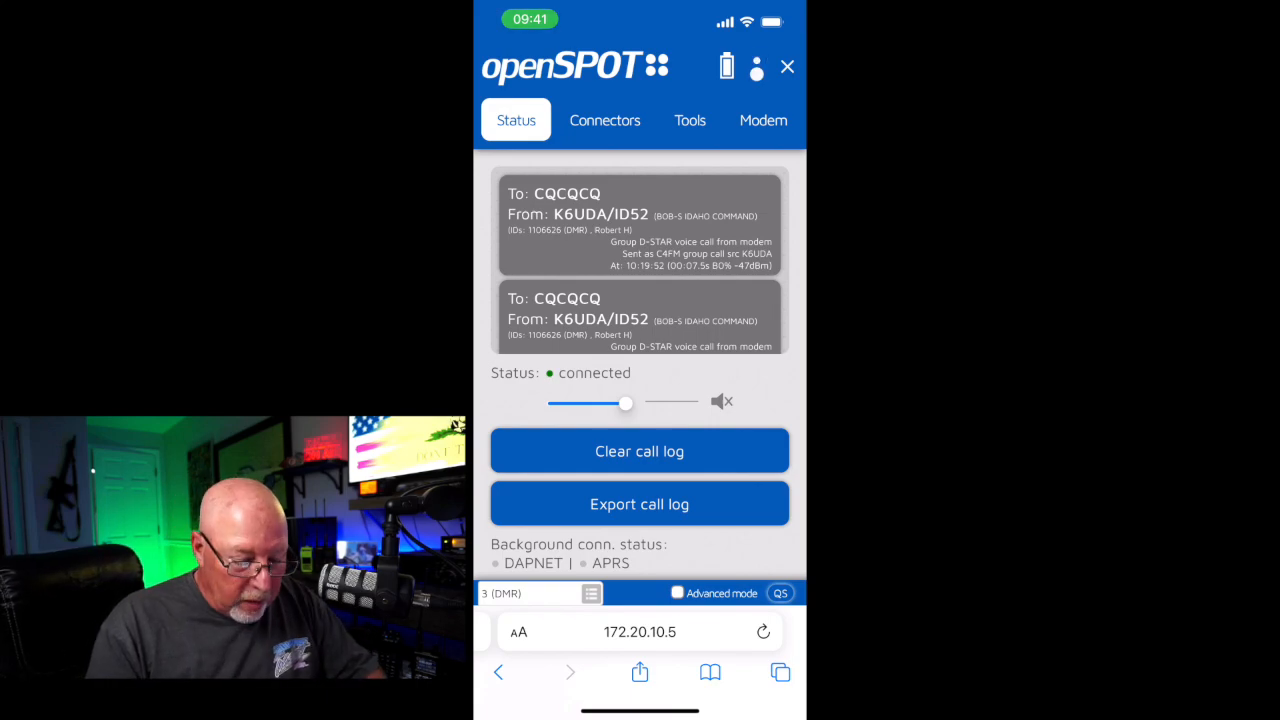
Rerun Quick Setup for a C4FM radio linked to REF/XRF reflector REF030 module C
left_click(757, 65)
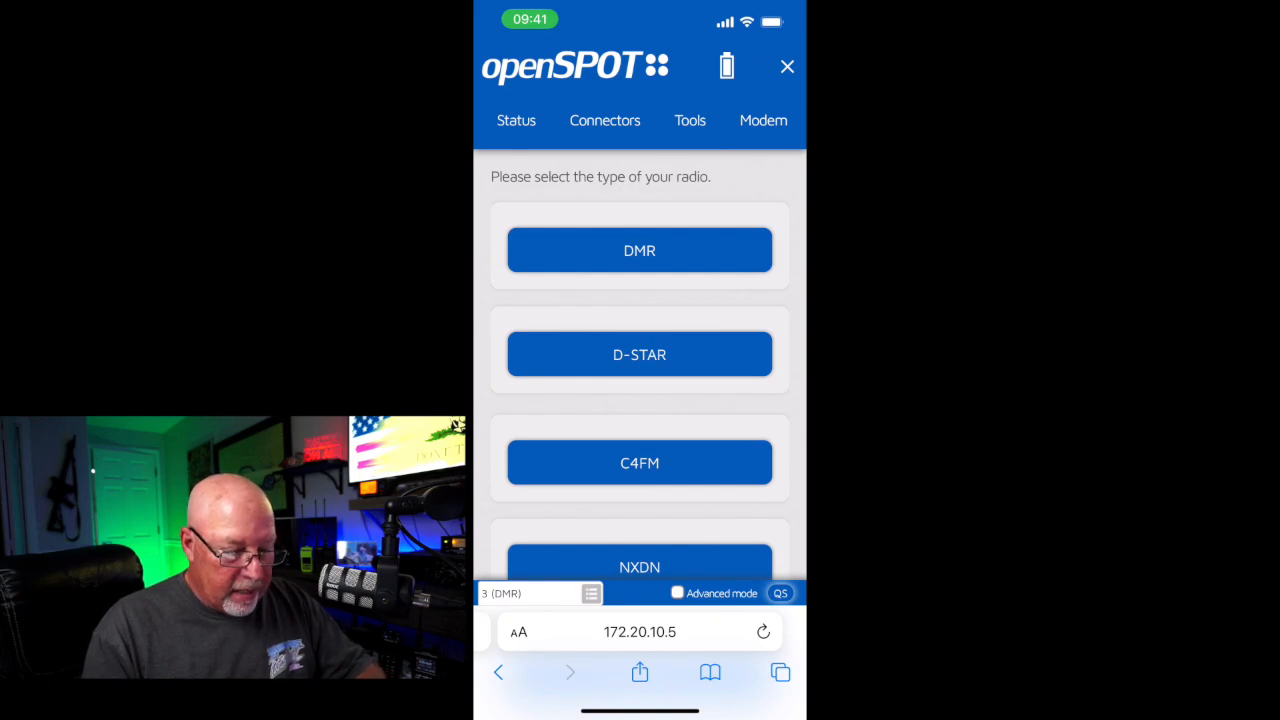
left_click(639, 462)
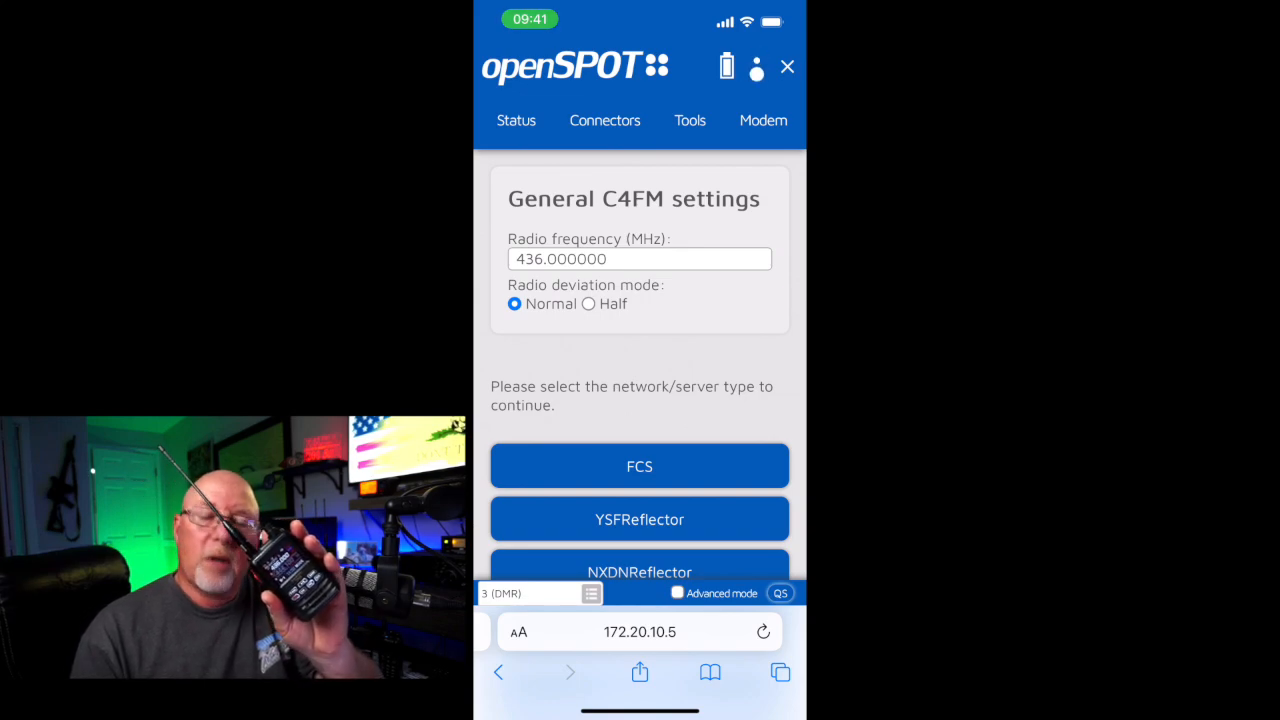
scroll(639, 400, "down", 8)
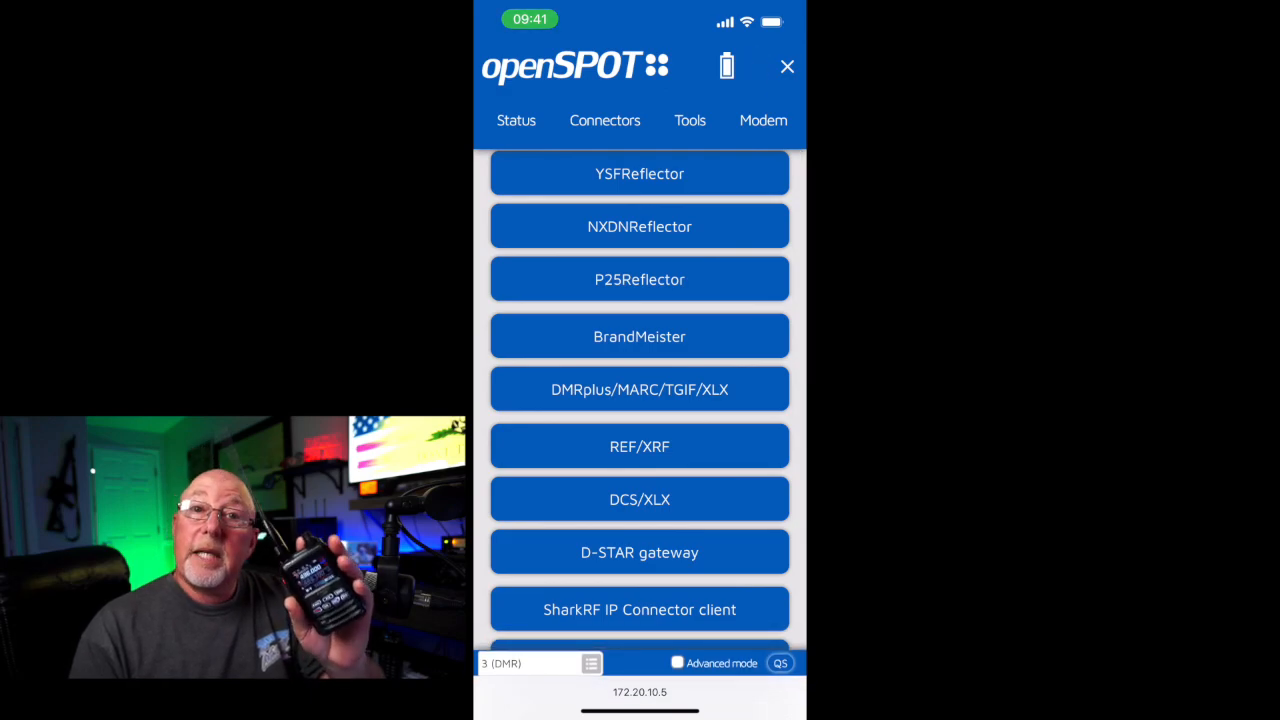
left_click(639, 446)
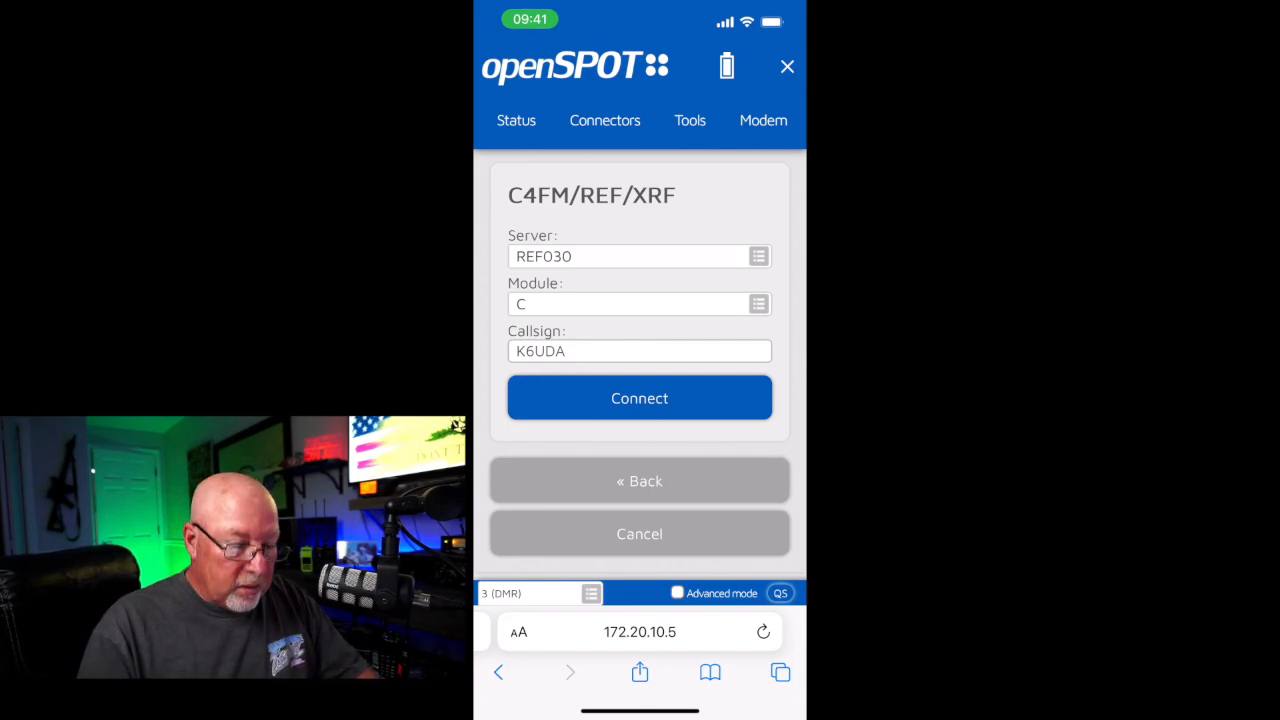
left_click(639, 398)
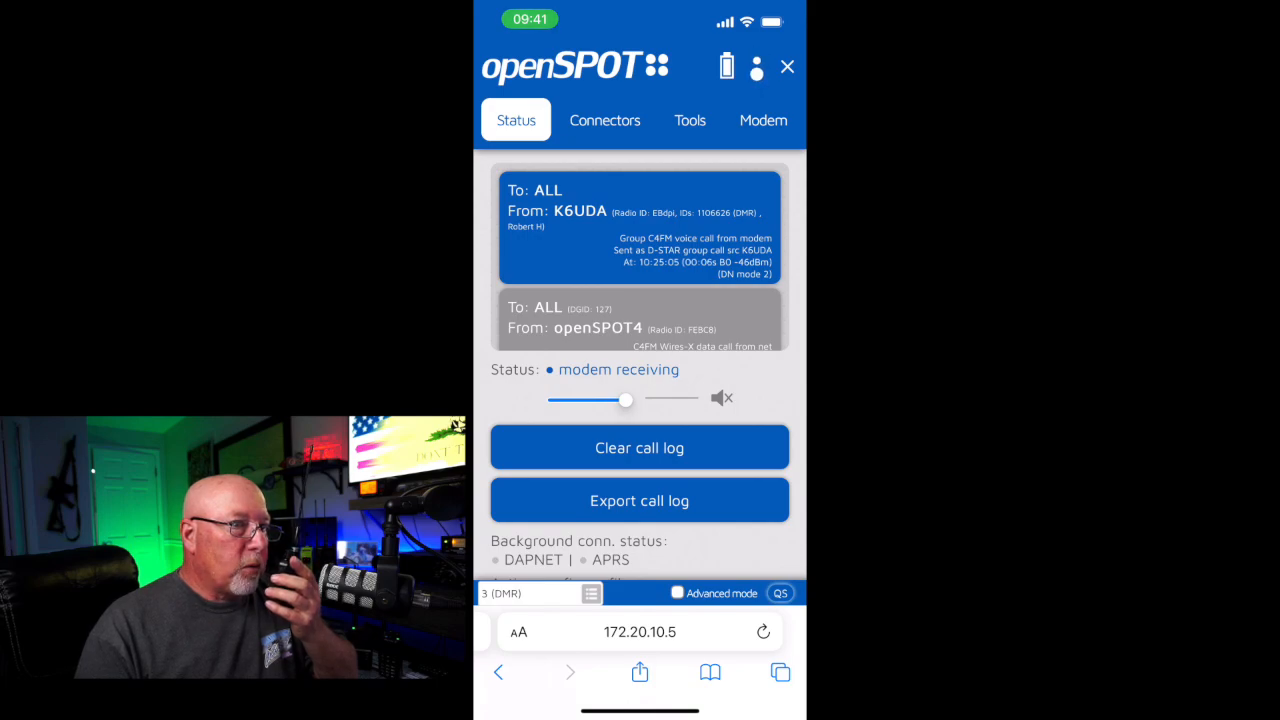
left_click(535, 593)
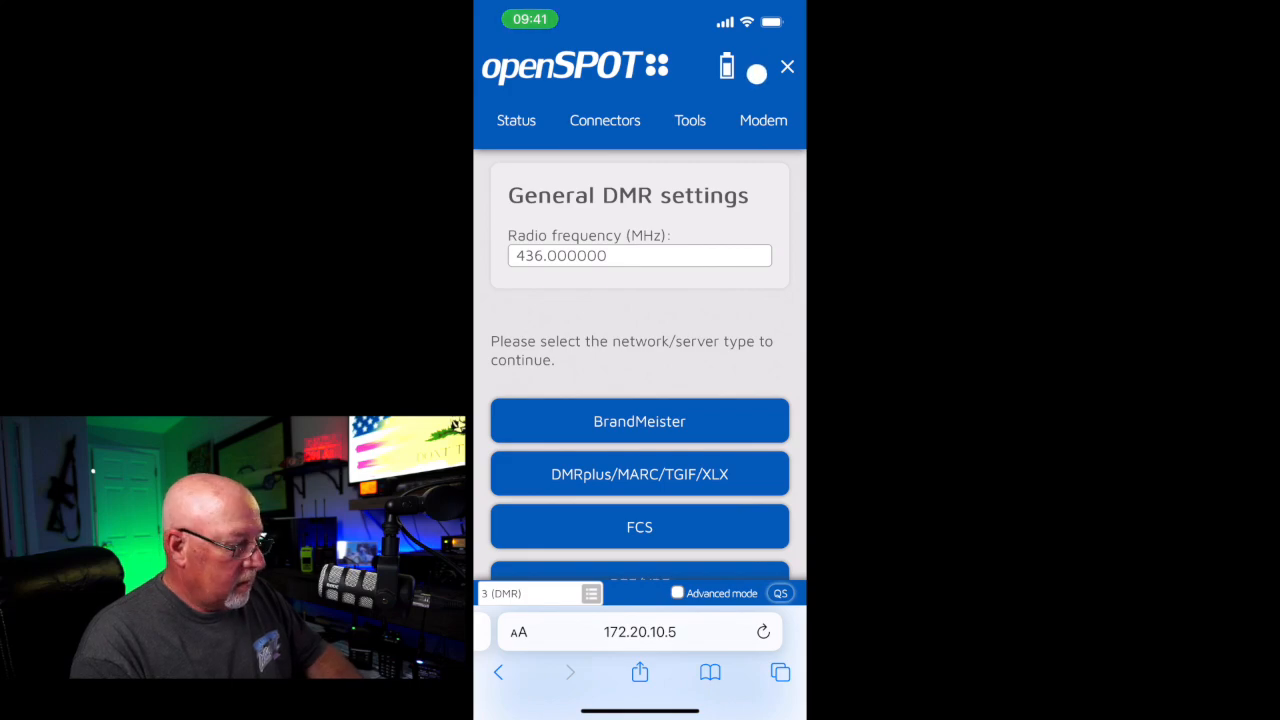
left_click(516, 120)
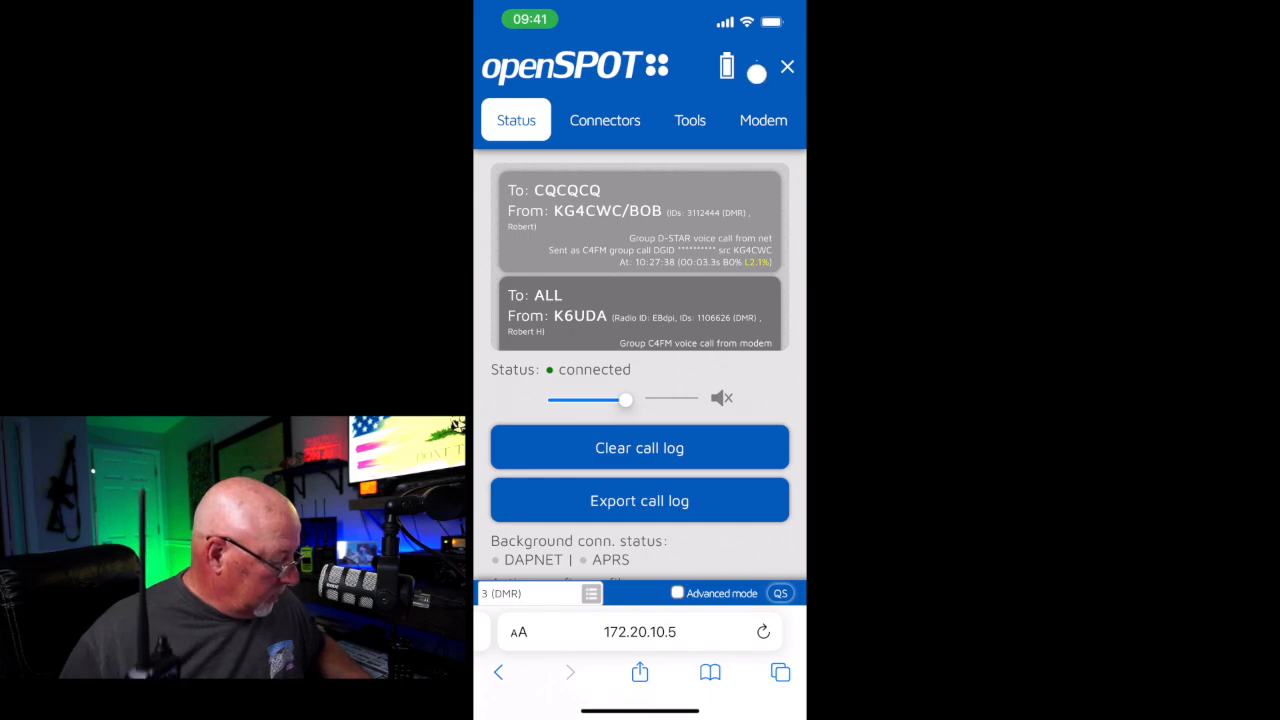
Rerun Quick Setup for a D-STAR radio connected to BrandMeister server Australia/5051
left_click(756, 65)
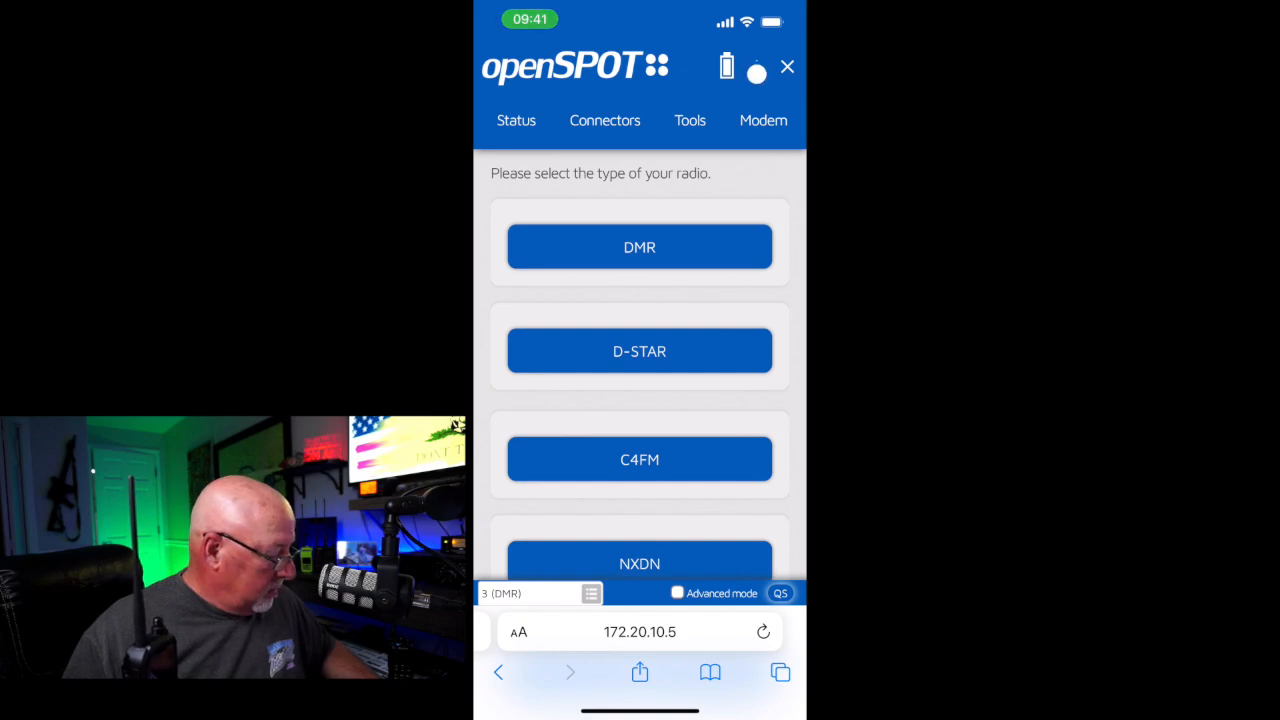
left_click(639, 351)
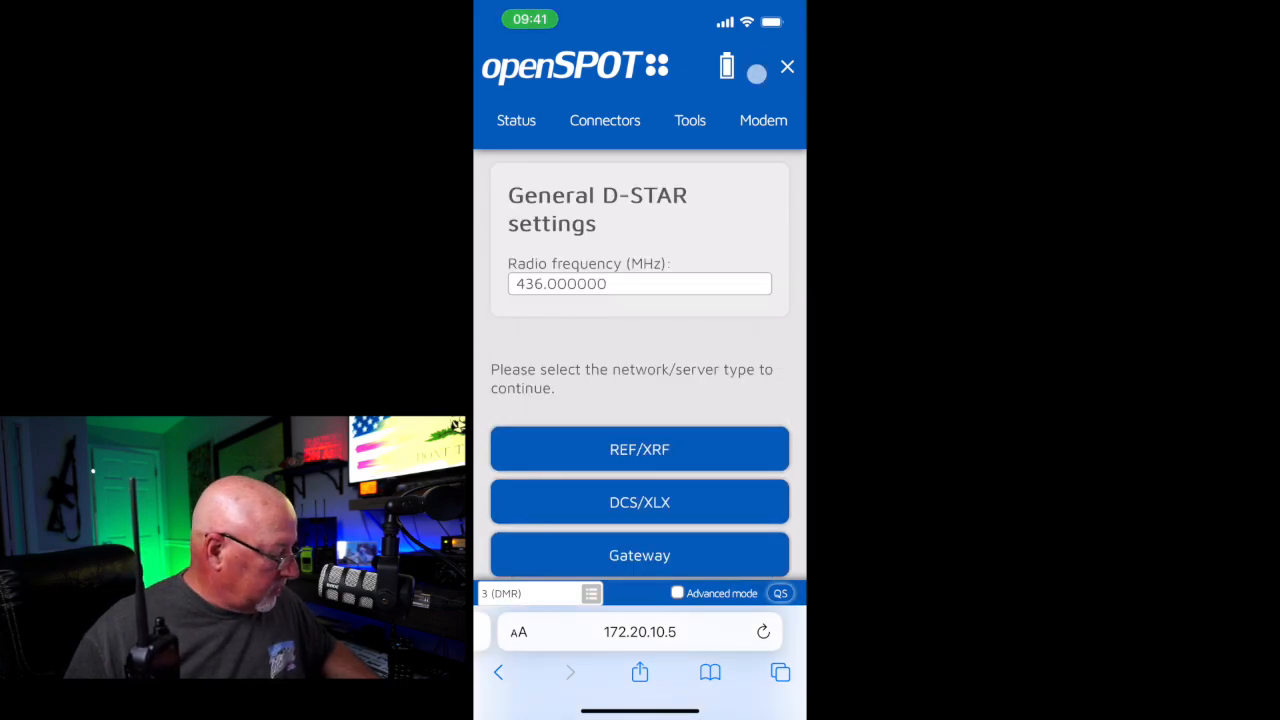
scroll(639, 450, "down", 3)
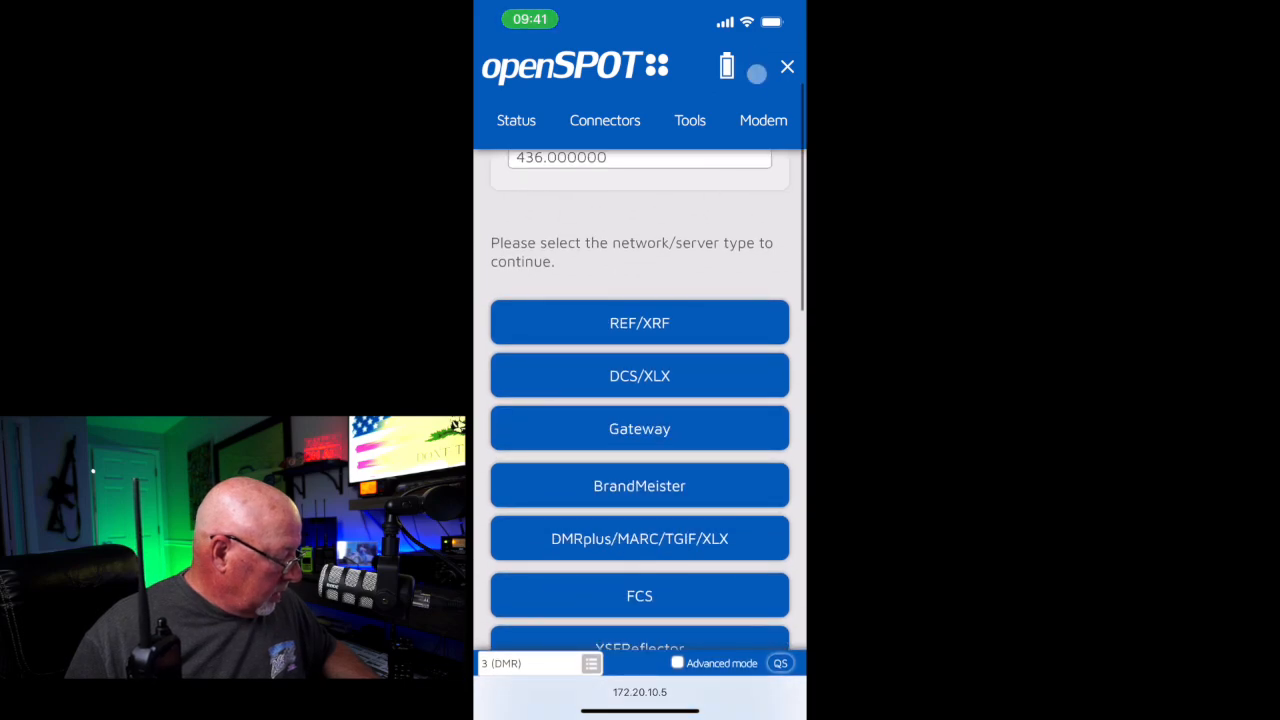
scroll(639, 450, "down", 2)
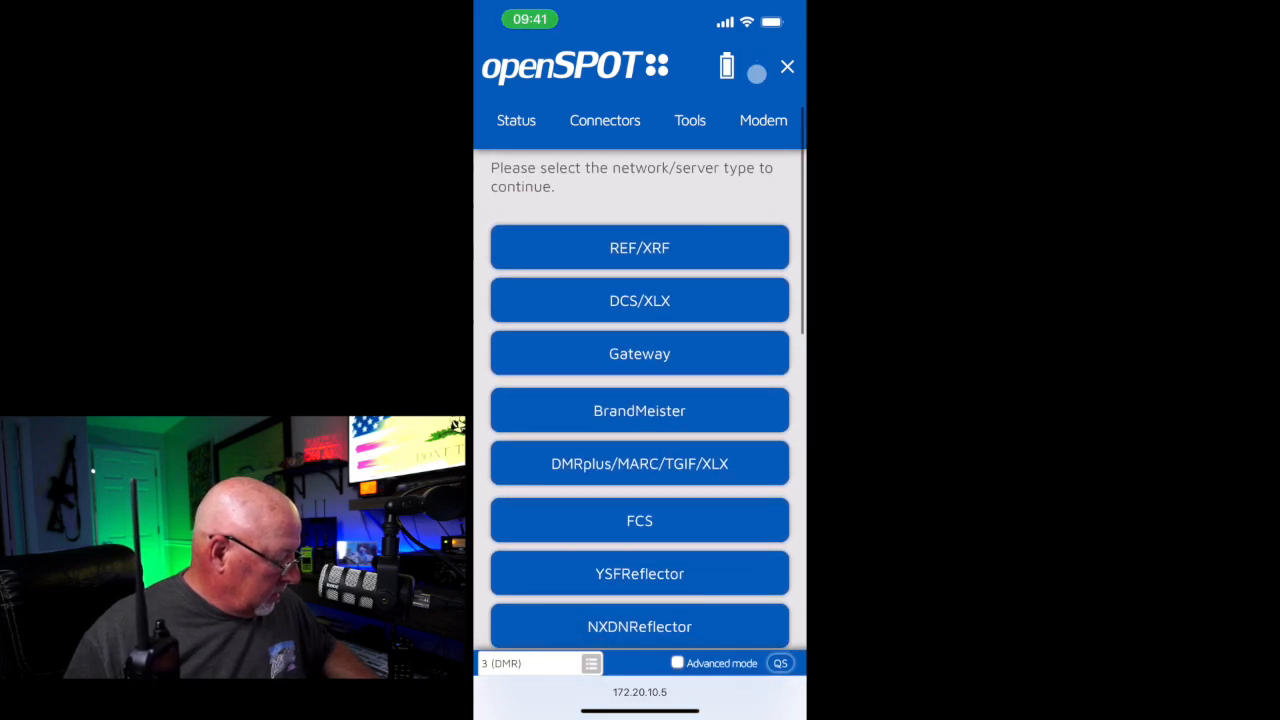
left_click(639, 410)
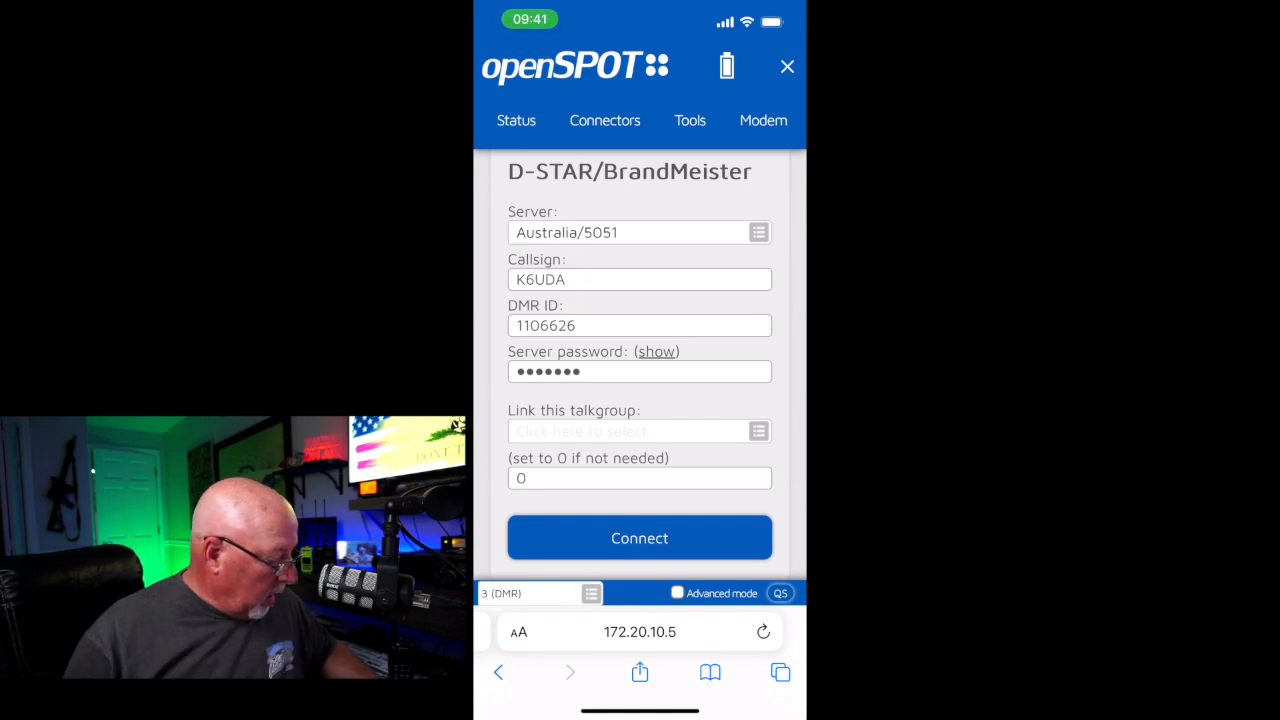
left_click(639, 537)
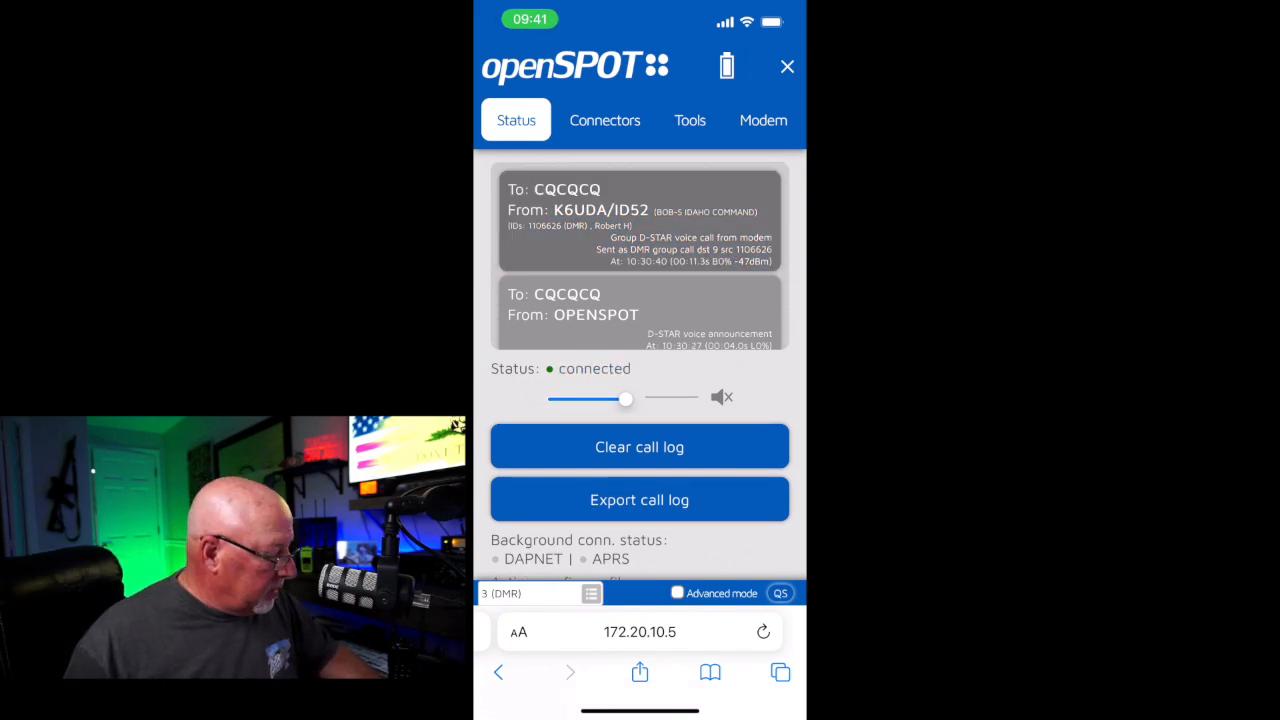
Rerun Quick Setup for a C4FM radio joining YSFReflector US-YouTubers (56026)
left_click(780, 593)
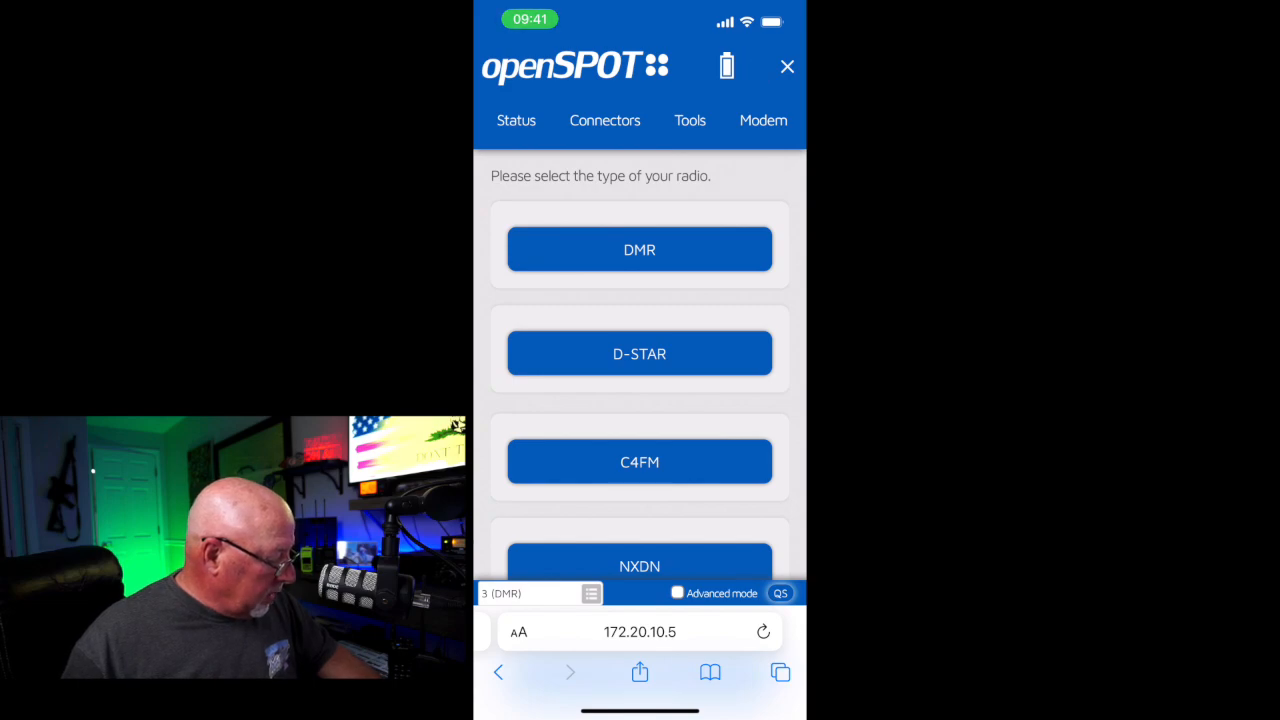
left_click(639, 461)
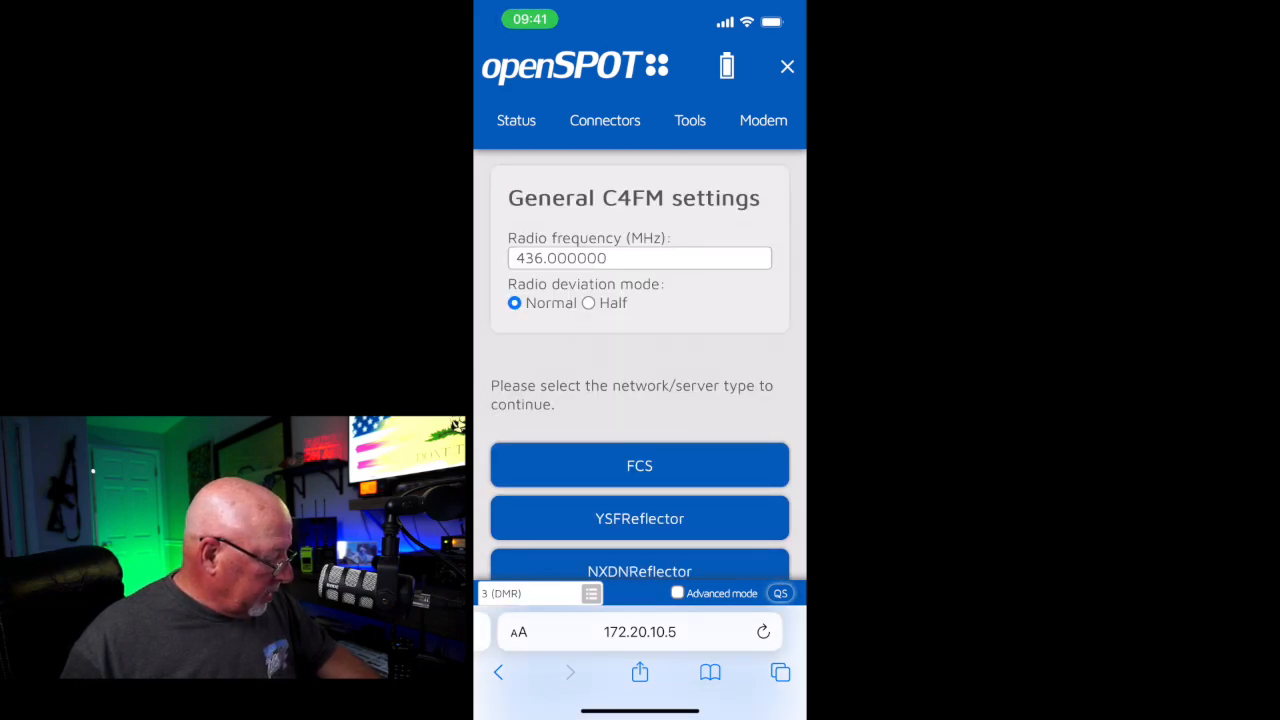
left_click(639, 518)
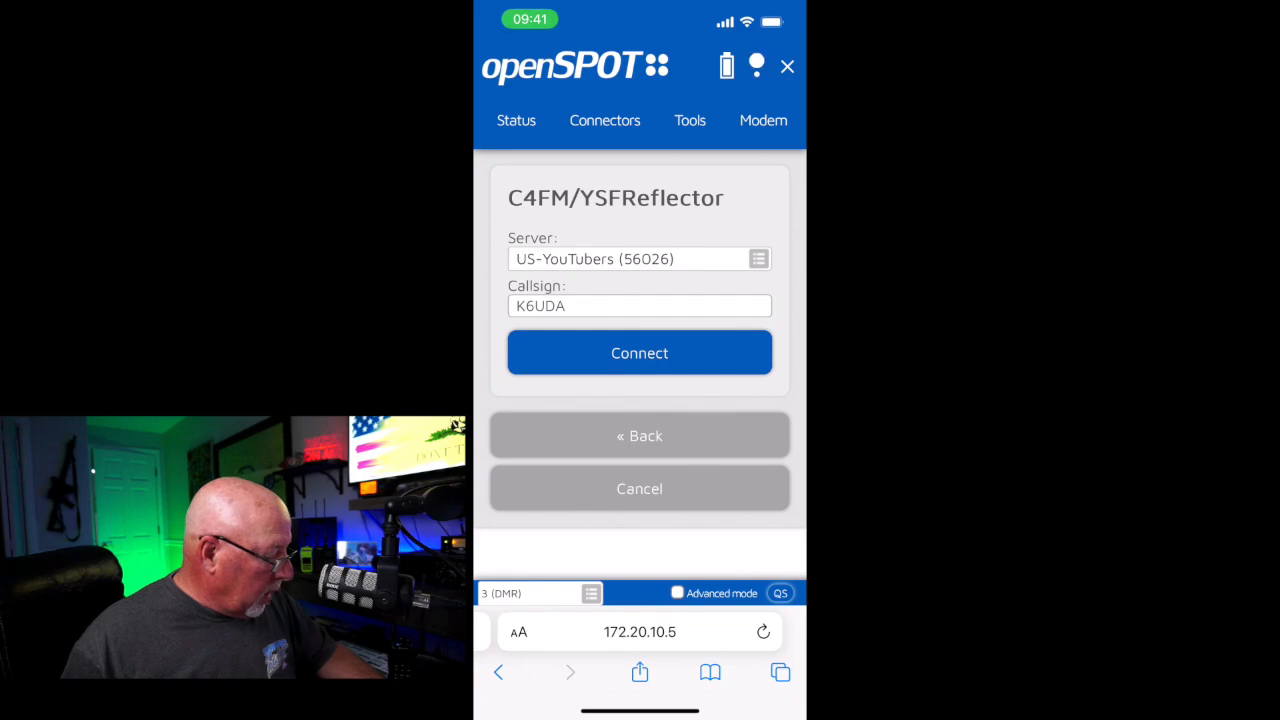
left_click(639, 352)
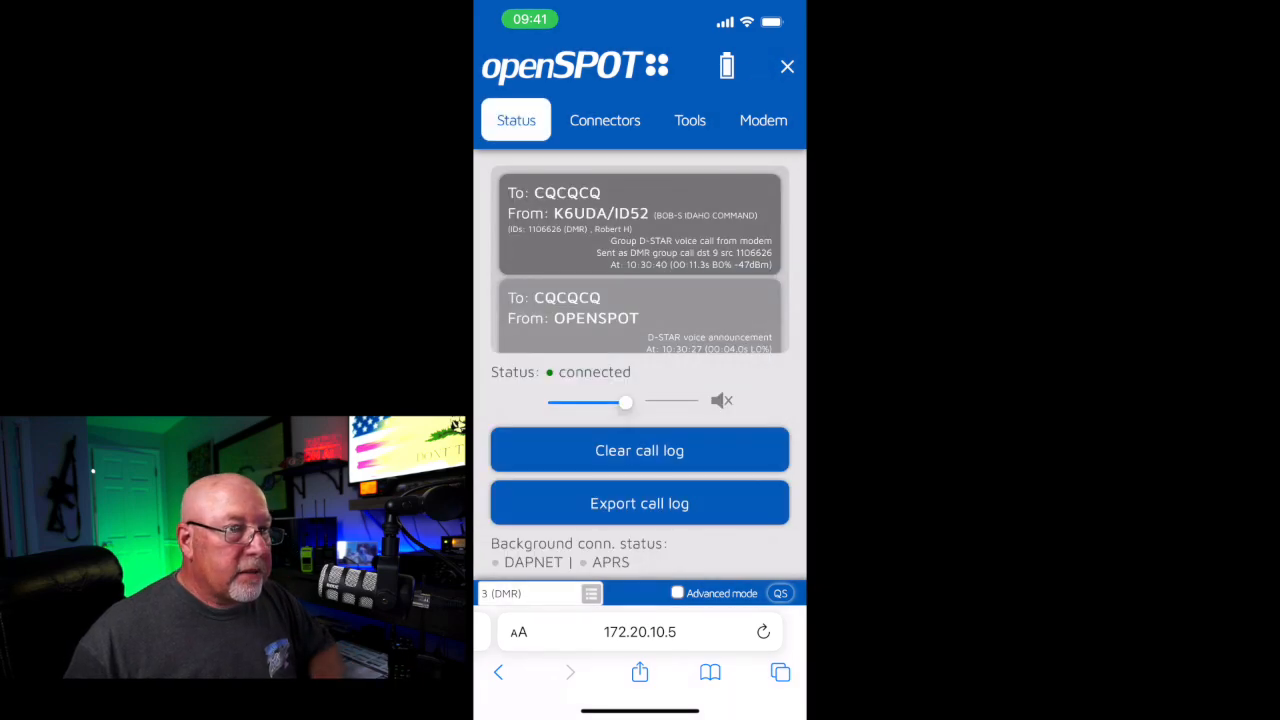